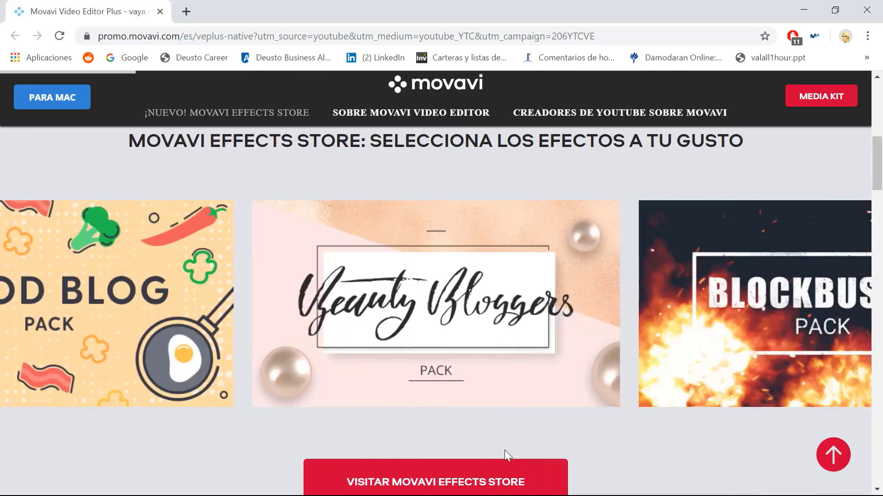
- Visit the Movavi Effects Store and open the Mystical Galaxy Sticker Pack page
left_click(460, 471)
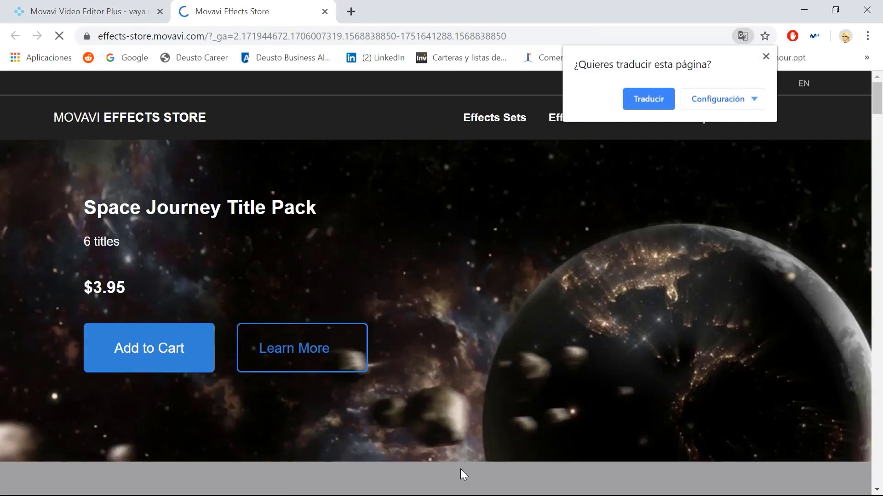
left_click_drag(877, 105, 879, 239)
left_click(669, 263)
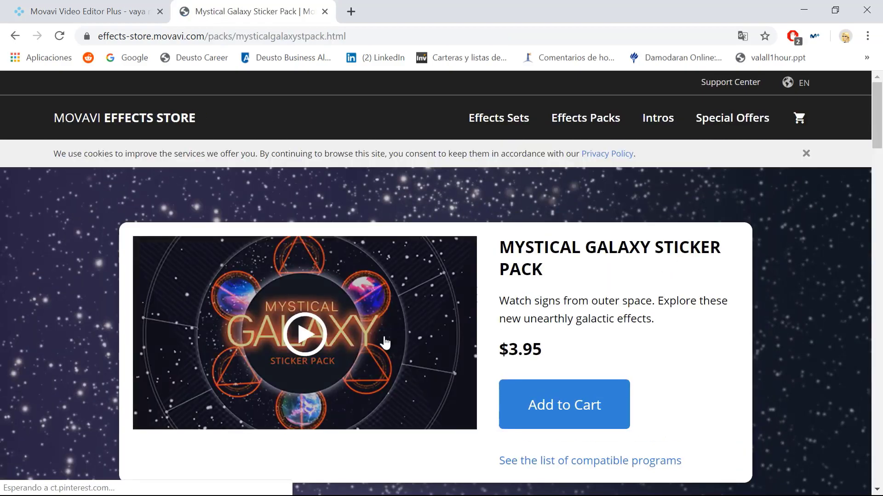
- Play the preview video of the Mystical Galaxy Sticker Pack
left_click(384, 345)
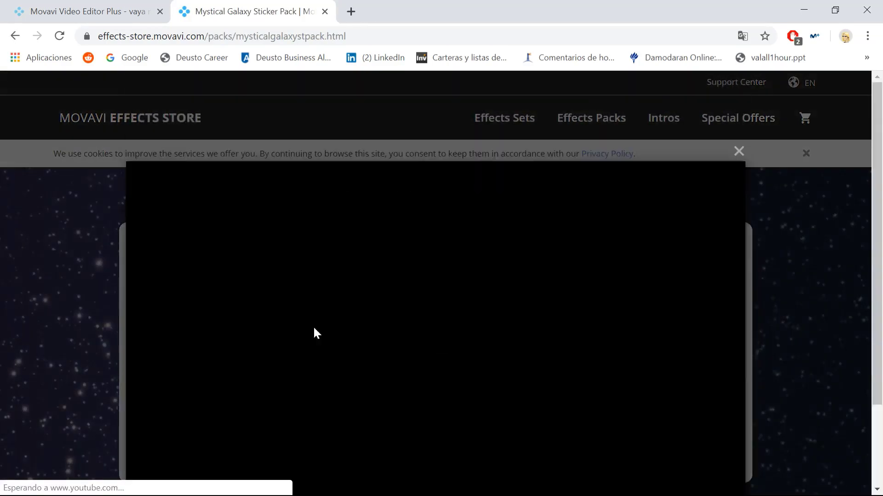
right_click(447, 315)
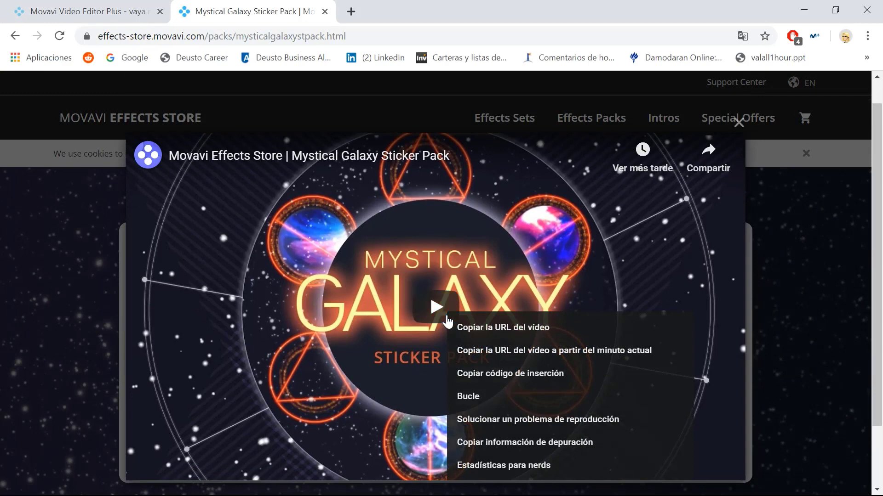
left_click(446, 321)
left_click(445, 321)
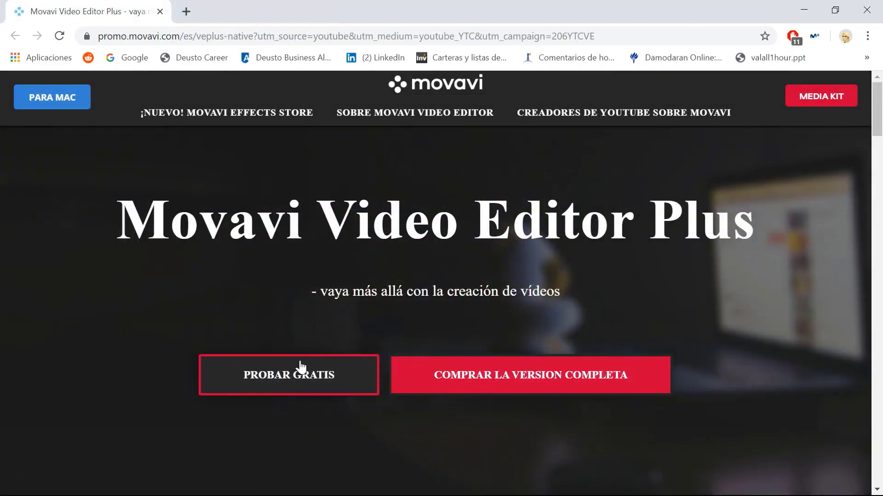
- Get the free trial of Movavi Video Editor Plus and dismiss its start-up tutorial
left_click(286, 366)
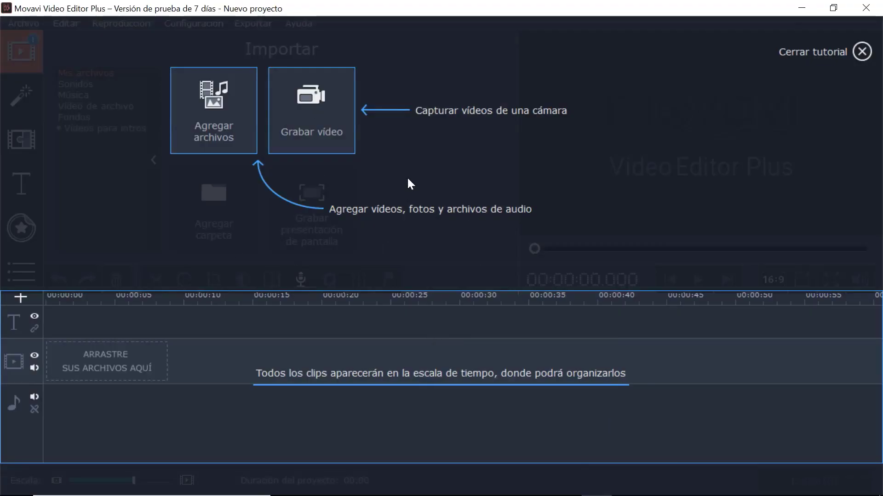
left_click(201, 223)
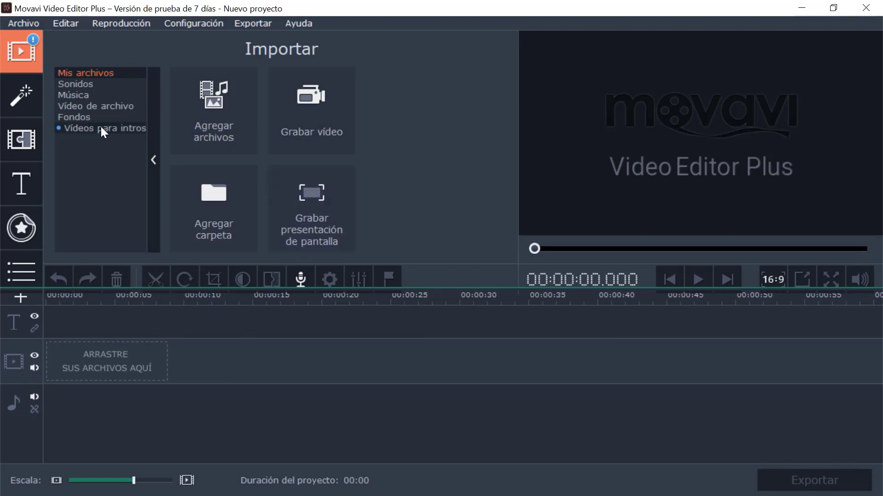
- Browse the built-in Sonidos, Música and Vídeo de archivo collections
left_click(101, 84)
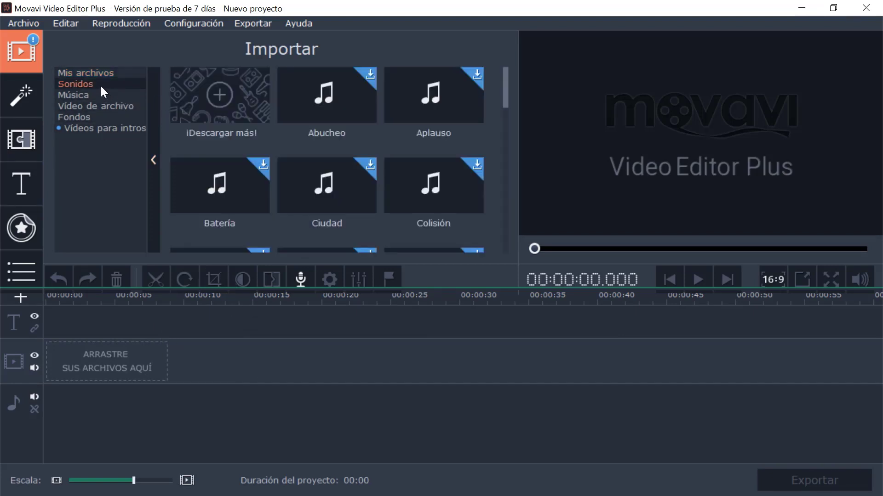
left_click(88, 94)
left_click(90, 107)
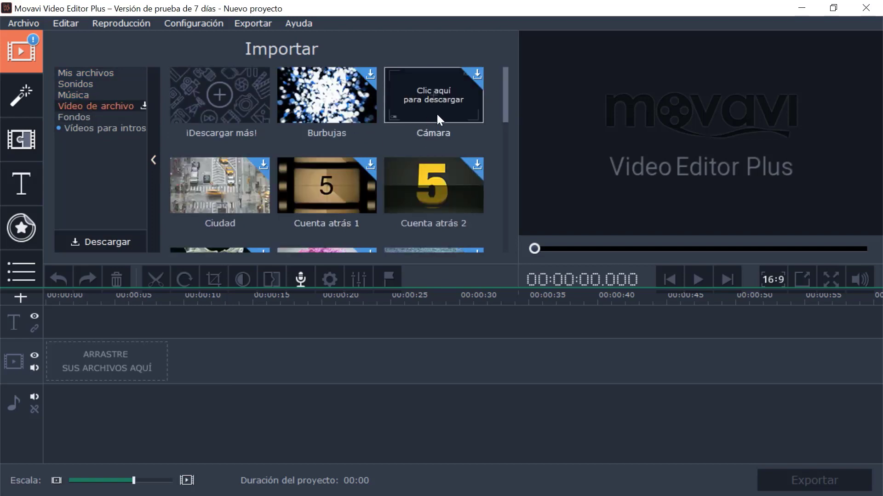
- Download and preview the Cámara stock clip, and pick the Cuenta atrás 2 clip
left_click(473, 81)
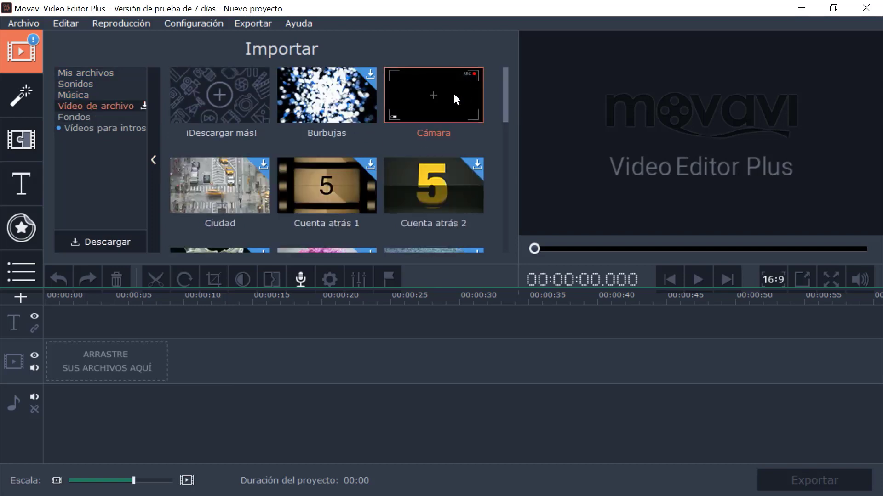
left_click(427, 93)
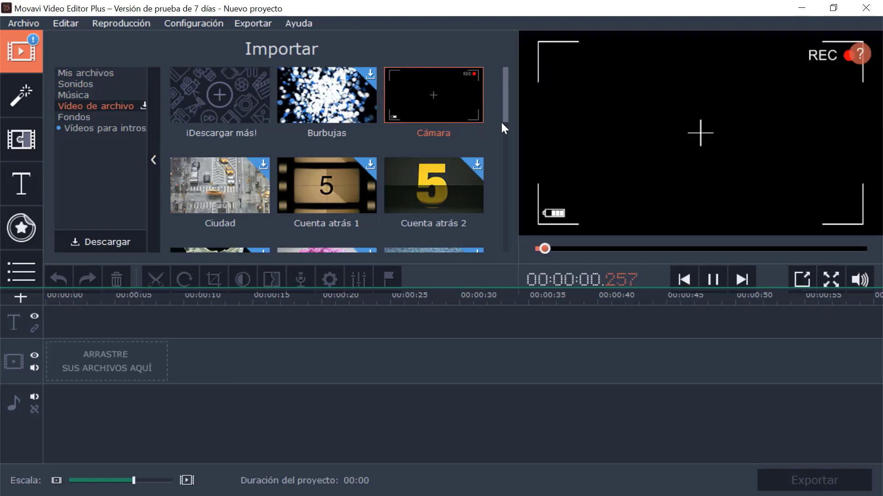
left_click(413, 182)
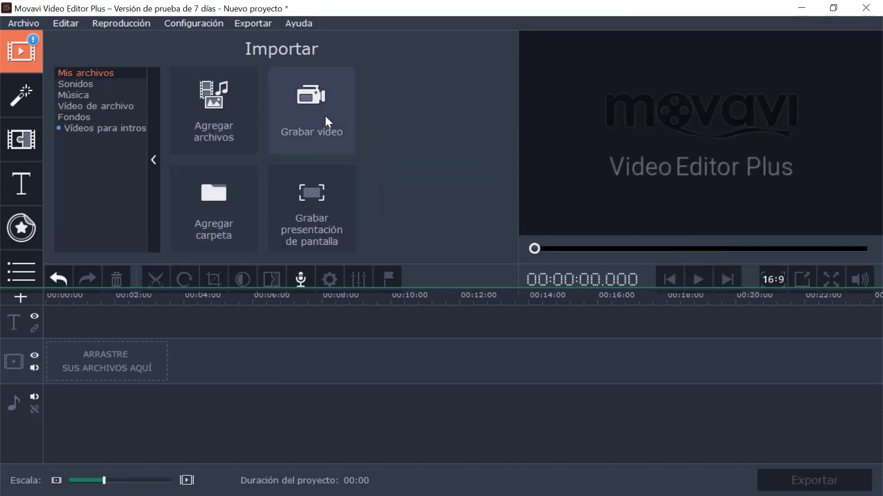
- Import the footage folder from Escritorio so its clips are placed on the timeline
left_click(225, 195)
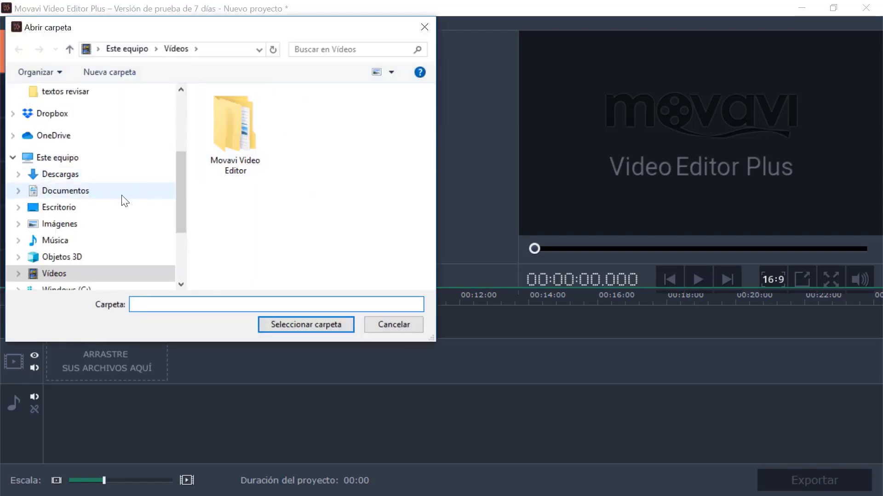
left_click(115, 205)
left_click_drag(431, 122, 446, 241)
left_click(294, 251)
left_click(313, 325)
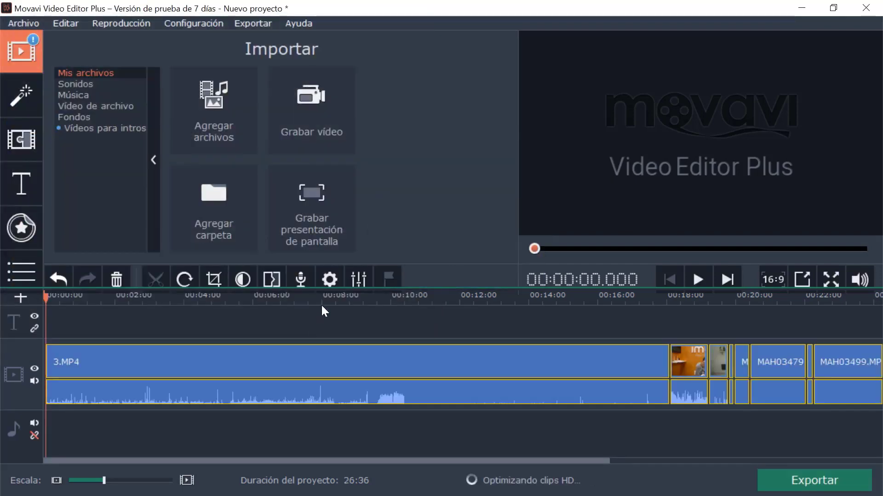
- Delete 3.MP4 and the short clips directly after it from the video track
left_click(91, 480)
left_click(91, 480)
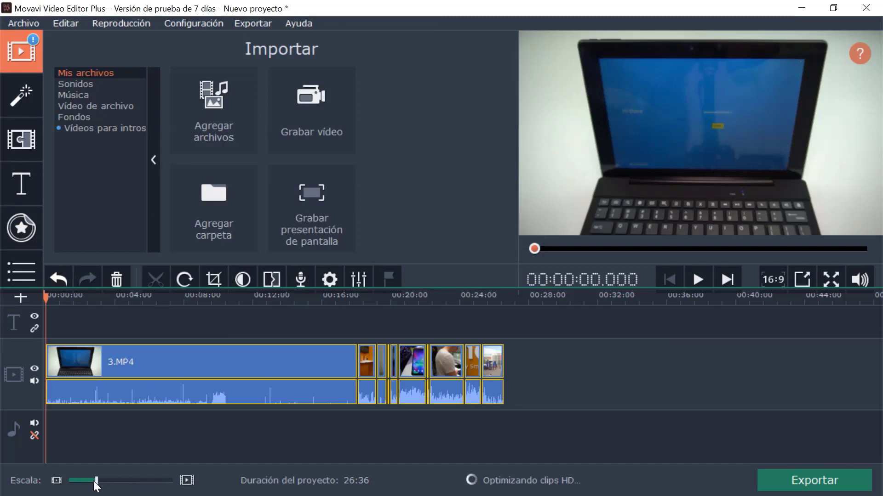
left_click(136, 480)
left_click(137, 480)
left_click(136, 480)
left_click(137, 479)
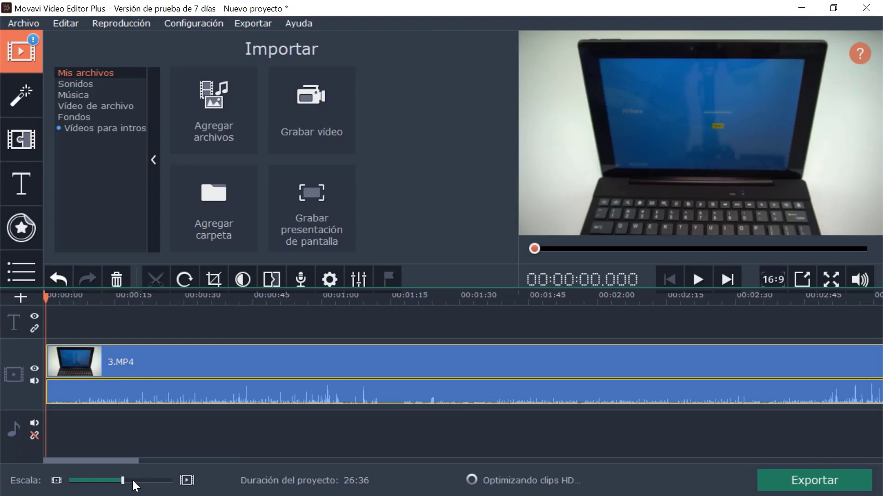
left_click(103, 479)
left_click(332, 313)
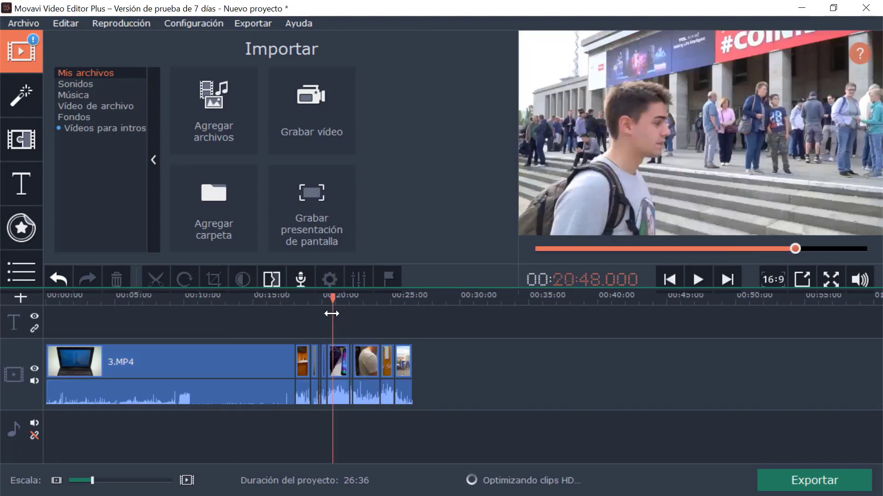
left_click_drag(332, 314, 334, 314)
left_click_drag(317, 408, 254, 368)
left_click(119, 277)
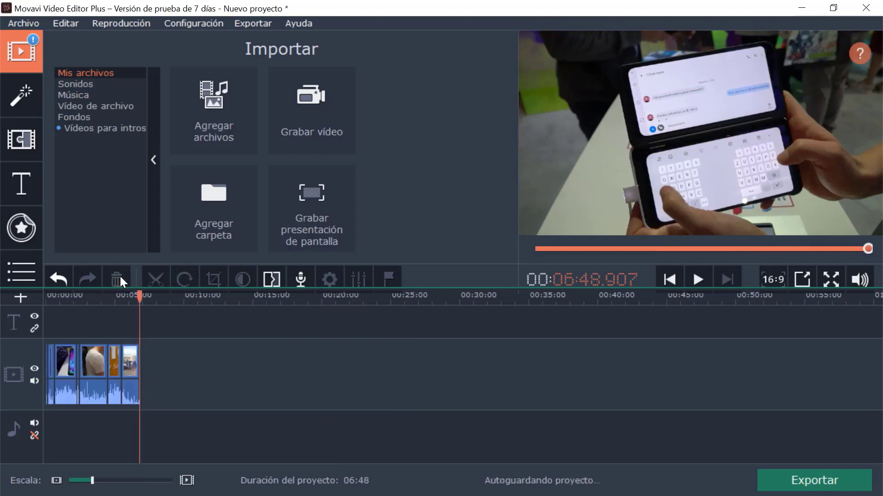
- Place the playhead near the start of the timeline, at about 33 seconds
left_click(64, 300)
left_click(57, 301)
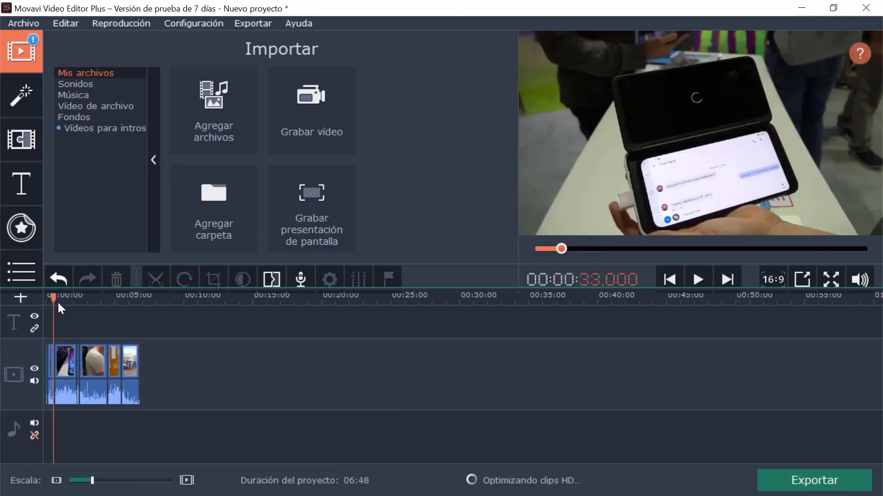
scroll(125, 476, "up", 5)
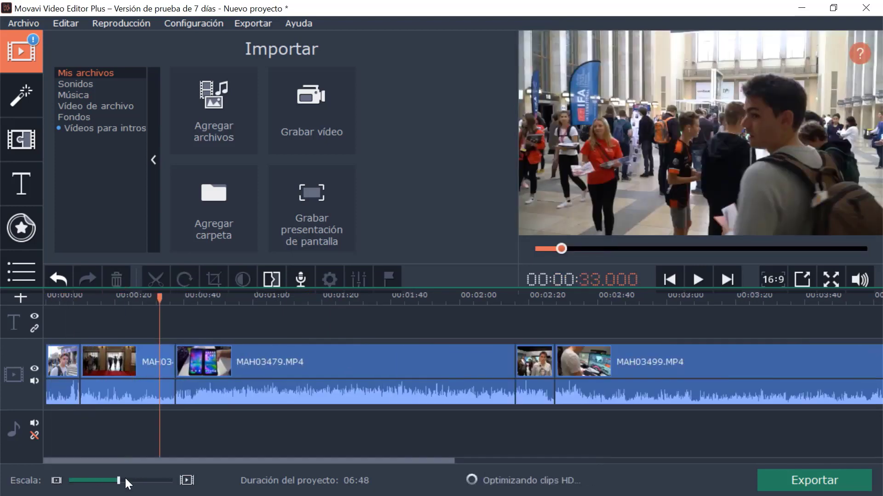
- List all filters and preview Aviones de papel, Boceto and Bokeh - copos
left_click(35, 100)
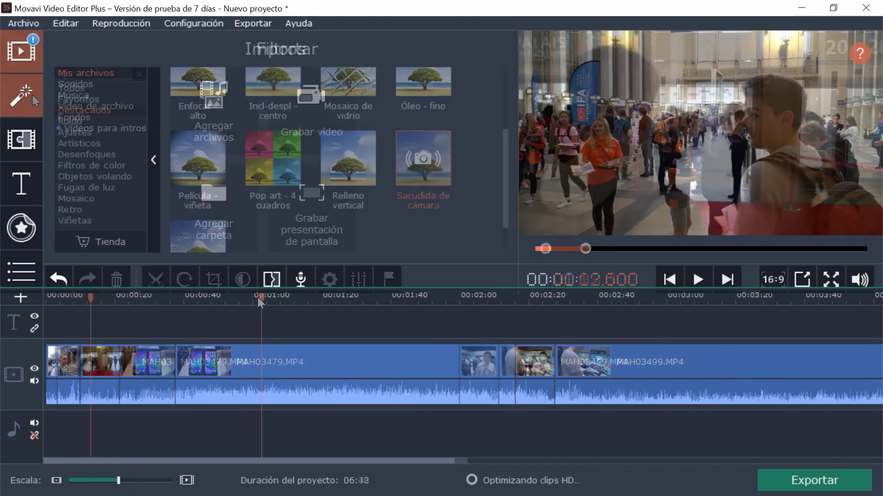
scroll(501, 162, "up", 3)
left_click(90, 87)
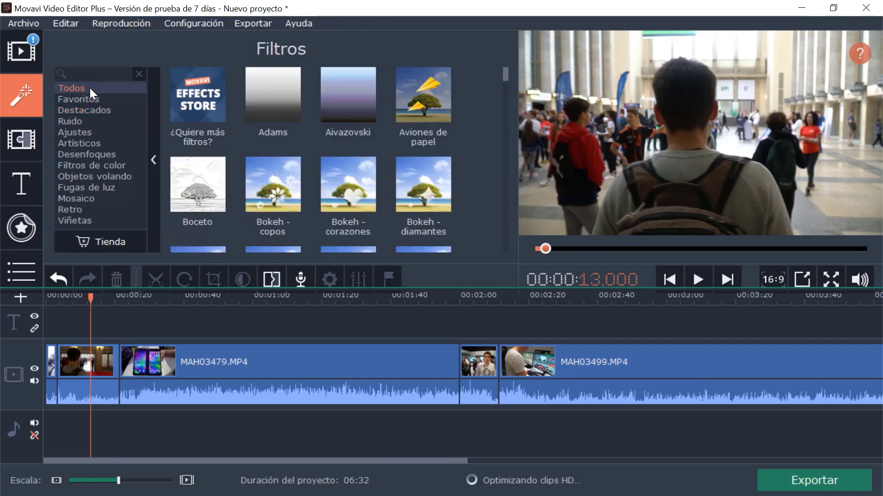
left_click(413, 120)
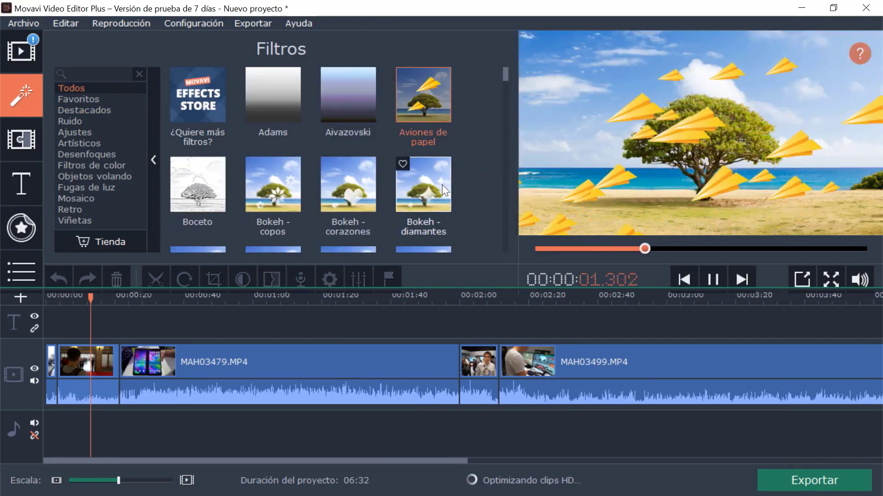
left_click(216, 197)
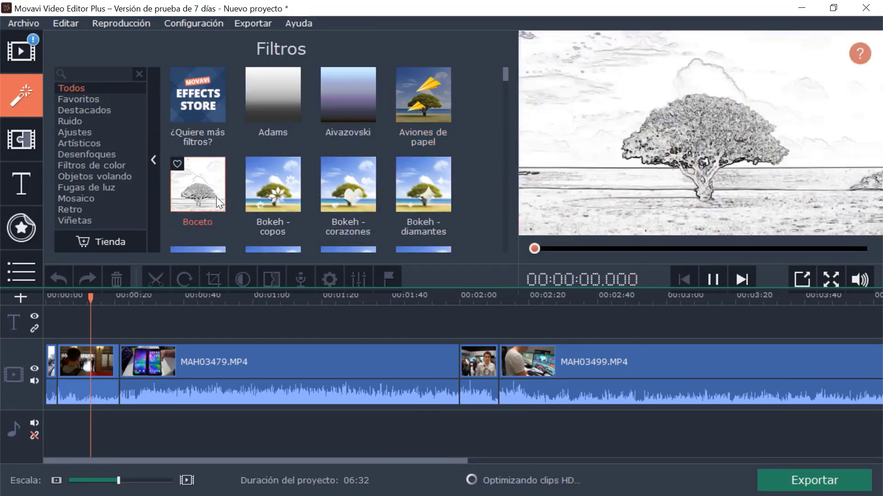
left_click(269, 195)
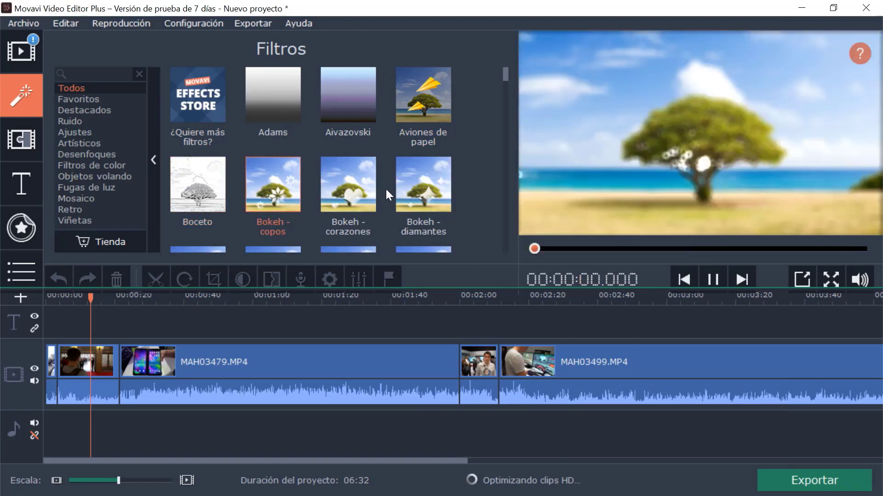
- Apply the Fantasmas filter to the first clip and play back the result from the start
left_click_drag(505, 78, 503, 92)
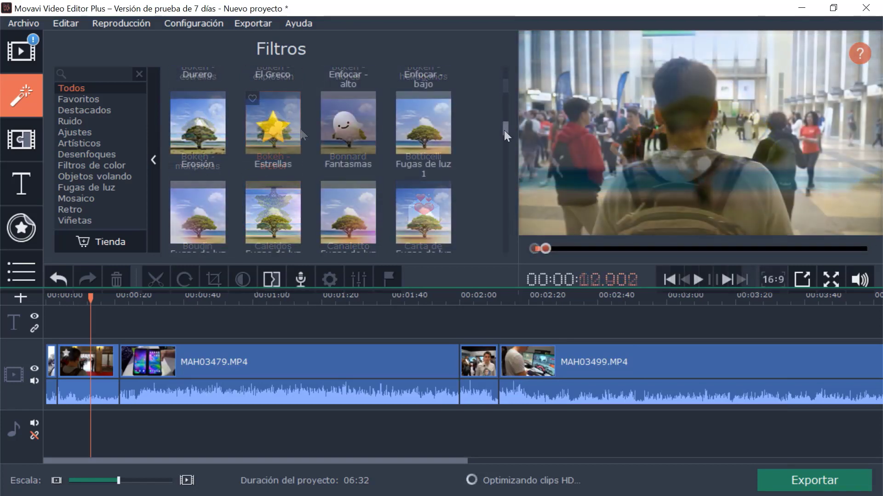
left_click_drag(374, 137, 47, 367)
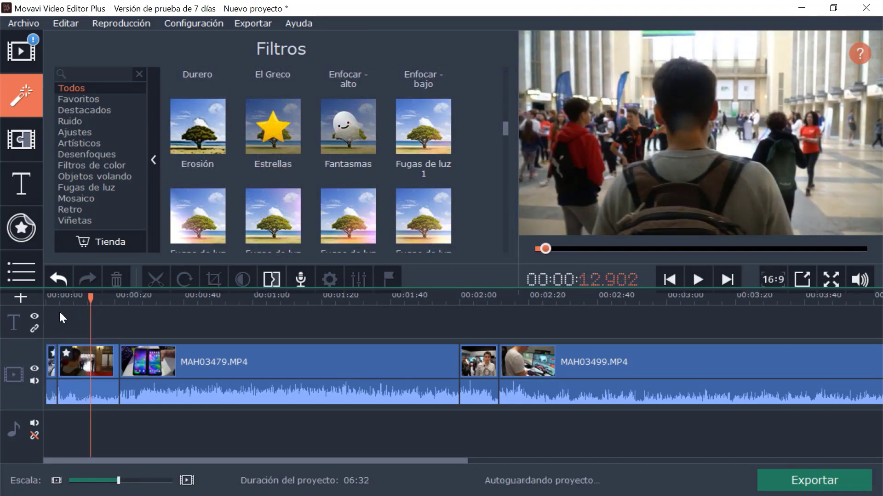
left_click(49, 297)
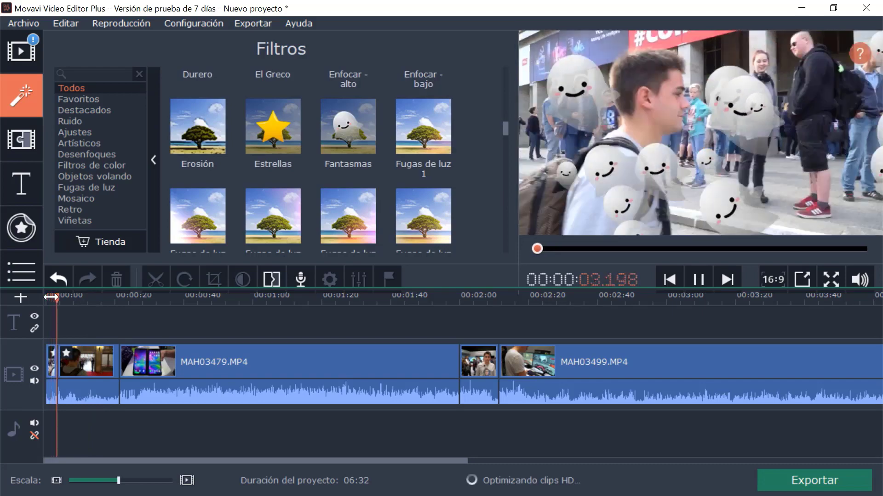
key("space")
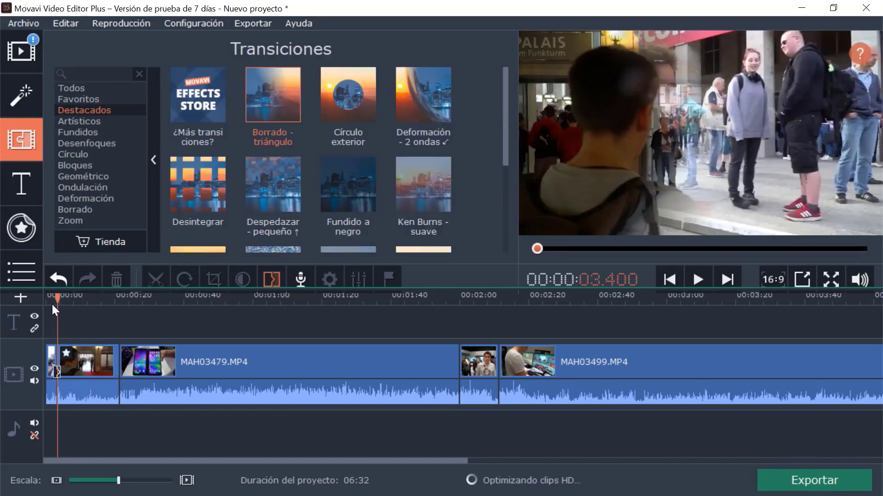
- Play back the transition between the first two clips on the timeline
left_click(53, 299)
key("space")
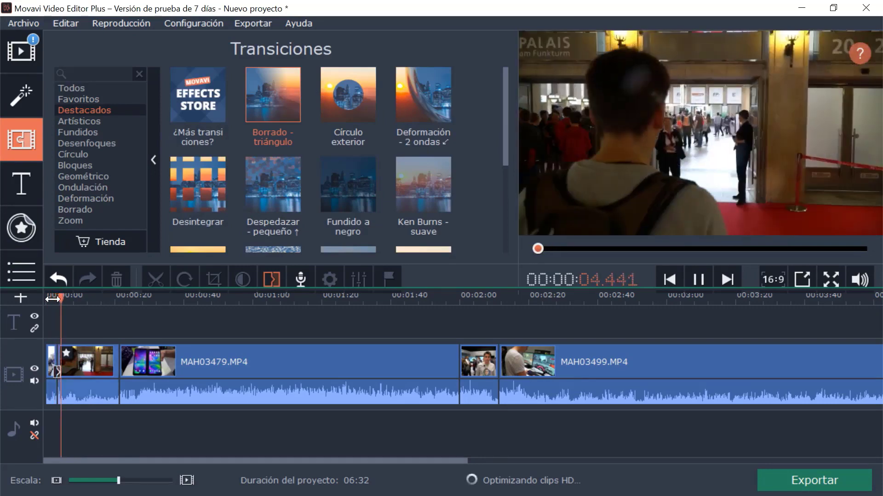
key("space")
- Preview the featured transitions Lupa ↗, Matriz - pequeña and Torsión ↘
left_click_drag(501, 111, 507, 190)
left_click(199, 111)
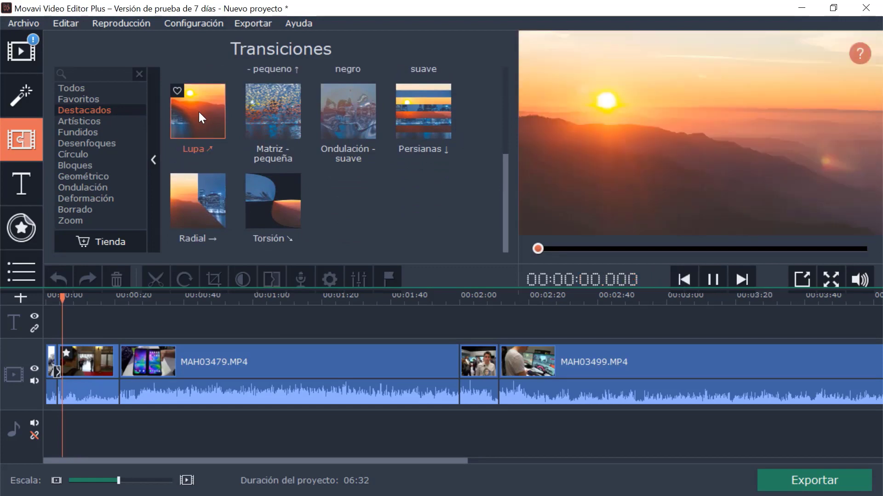
left_click(288, 126)
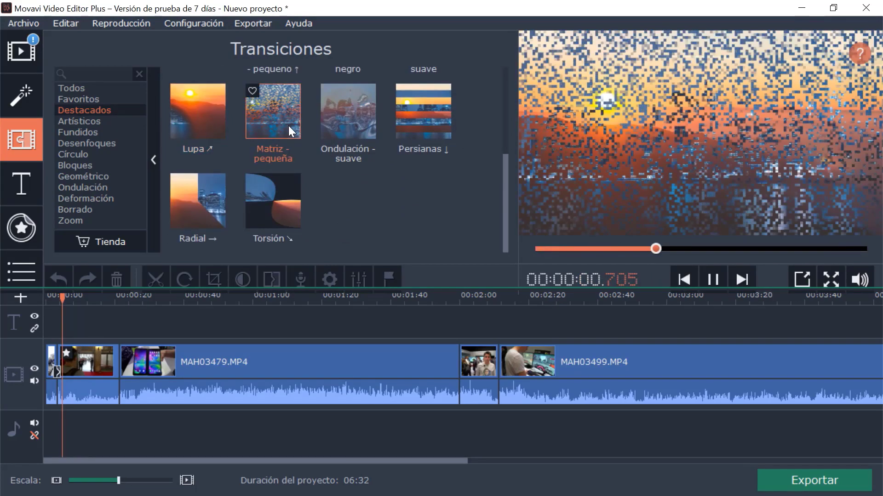
left_click(289, 187)
- From the full transition list, preview Dispersión ↘ and add it between the second clip and MAH03479.MP4
left_click(113, 89)
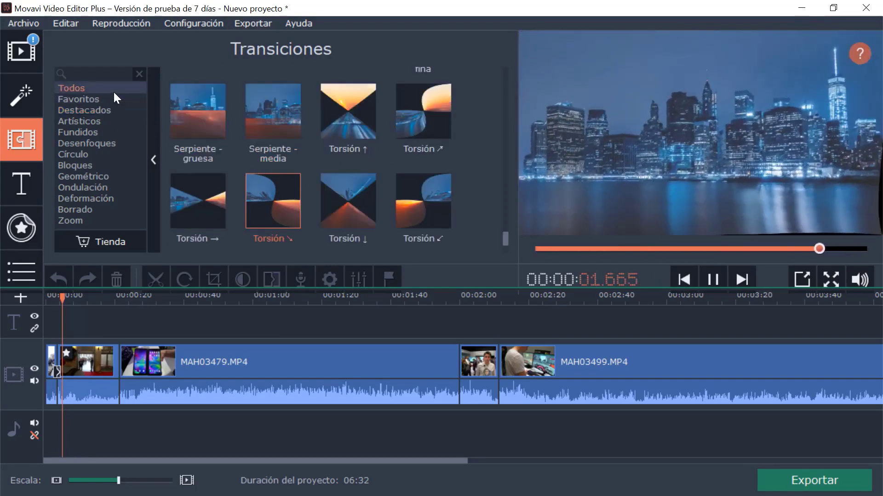
left_click_drag(504, 238, 526, 133)
left_click(289, 159)
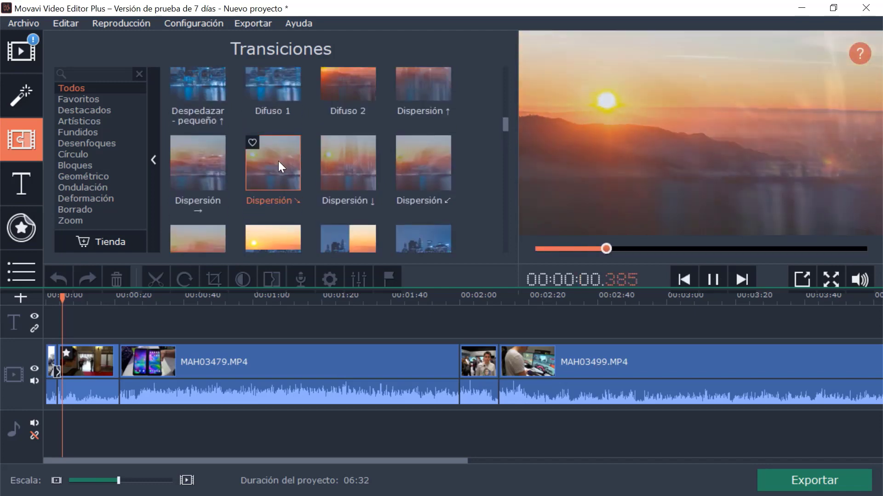
left_click_drag(277, 161, 118, 365)
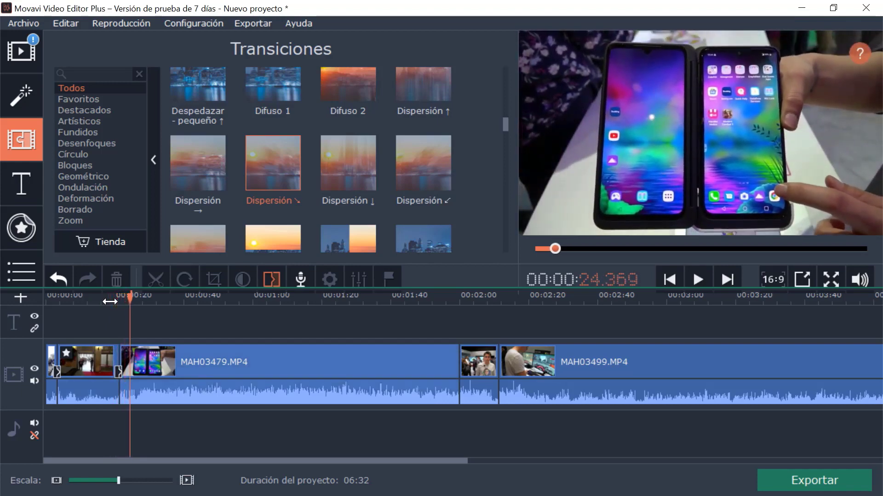
- Preview the Barra vertical and Cinta 2 titles and add Cinta 2 at the start of the title track
left_click(23, 184)
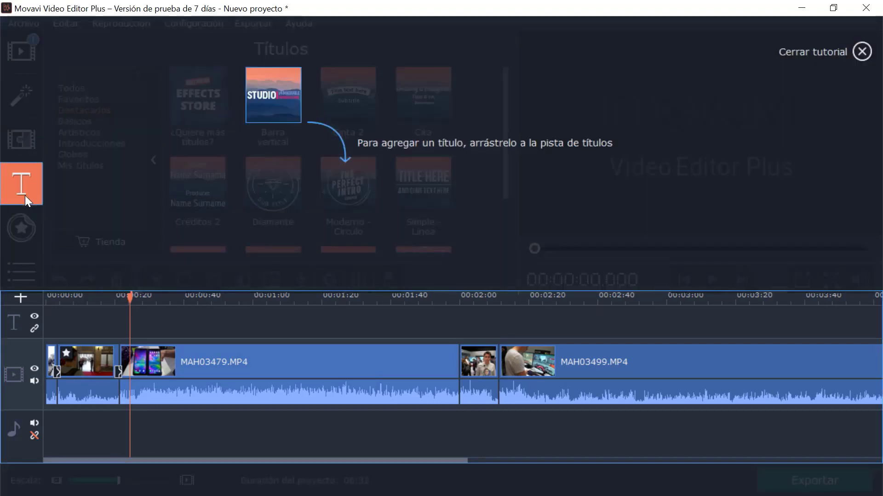
left_click(259, 110)
left_click(270, 107)
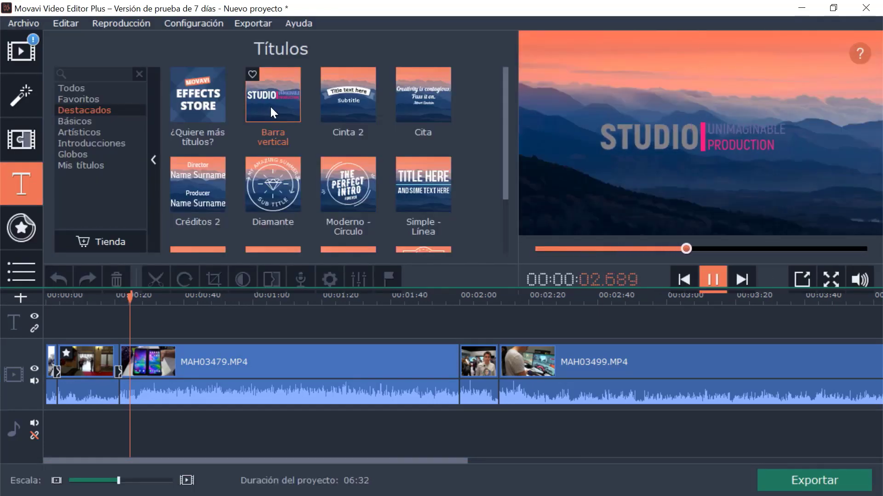
left_click(336, 95)
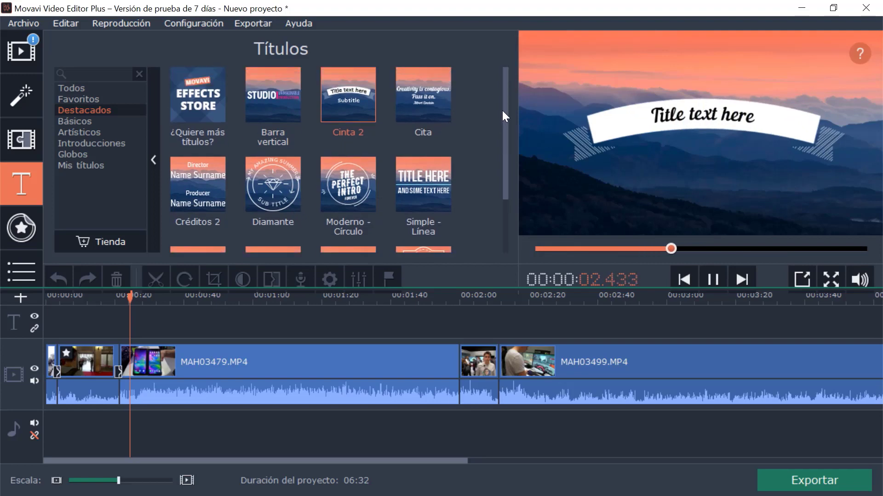
left_click_drag(363, 103, 52, 322)
- Replace the Cinta 2 title's main text with "BLOG TECVIDEOS TV" and play back the result
double_click(684, 118)
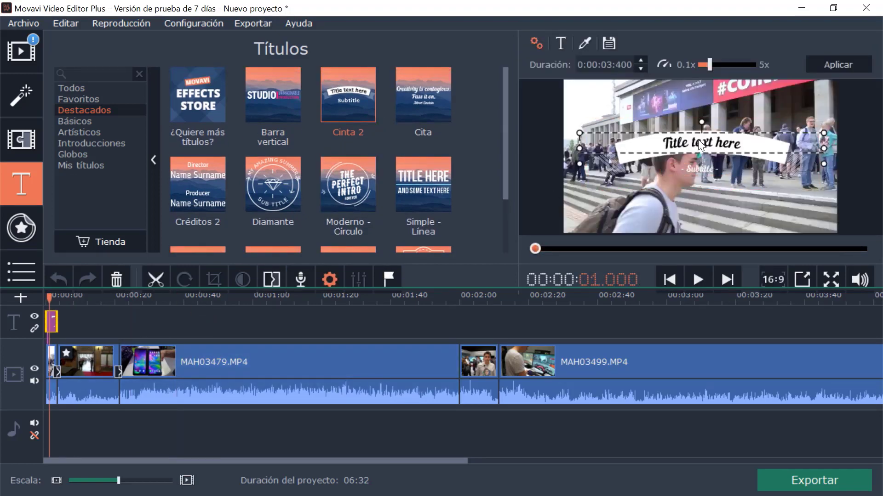
left_click(698, 140)
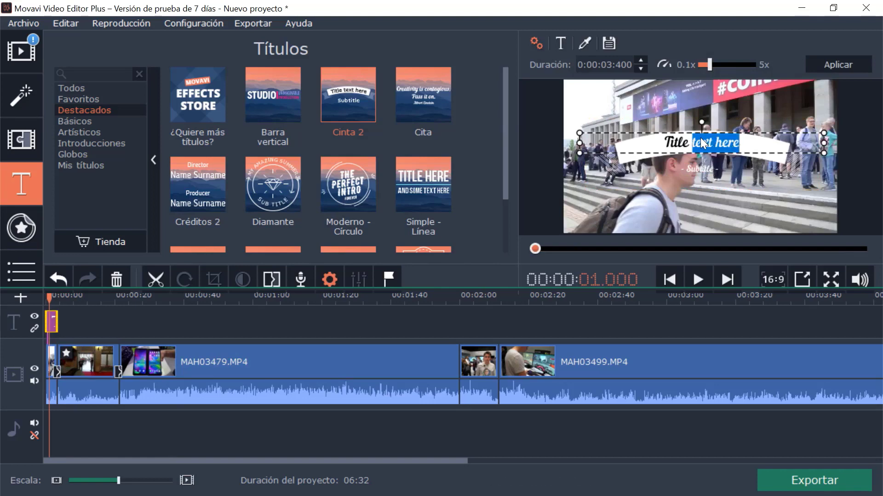
key("BackSpace")
key("BackSpace")
key("BackSpace")
key("BackSpace")
key("BackSpace")
key("BackSpace")
key("BackSpace")
key("space")
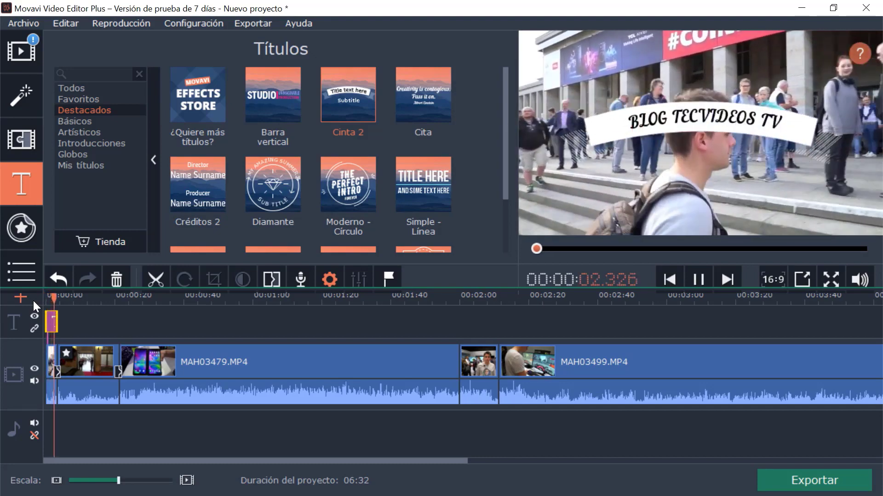
key("space")
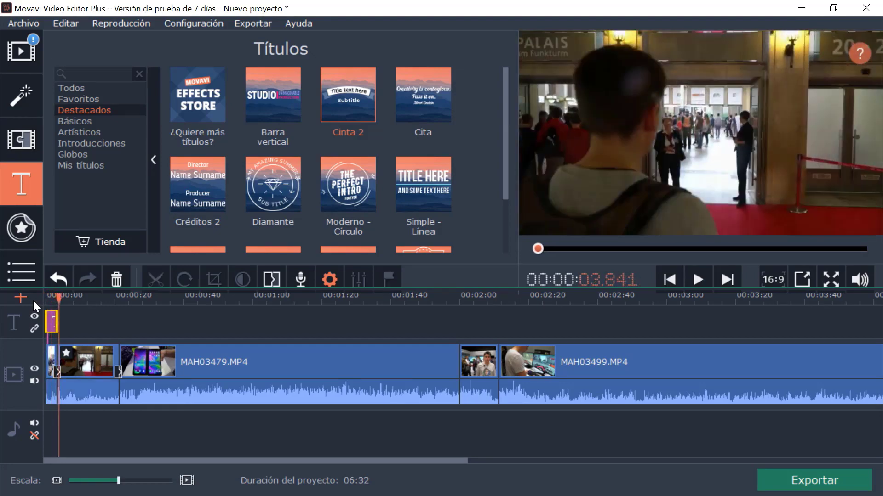
- Set the MOVIL text of the title over MAH03479.MP4 to white and play the title from its beginning
key("ctrl+v")
left_click(565, 45)
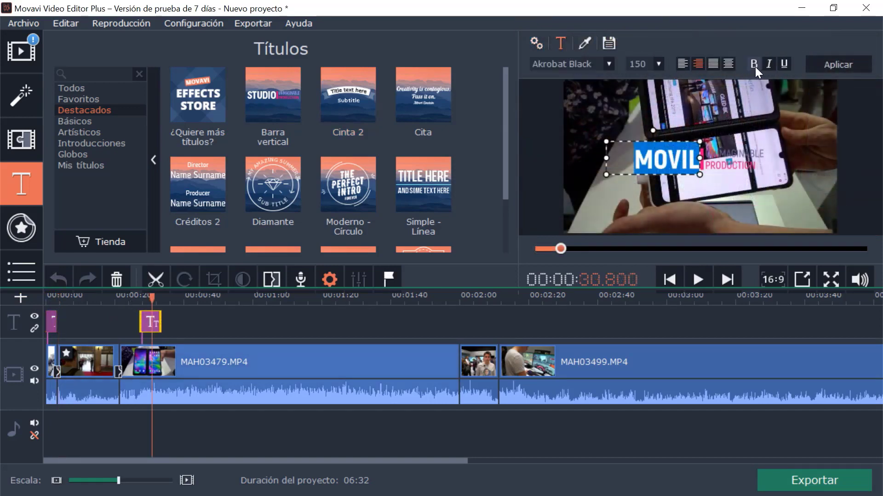
left_click(585, 44)
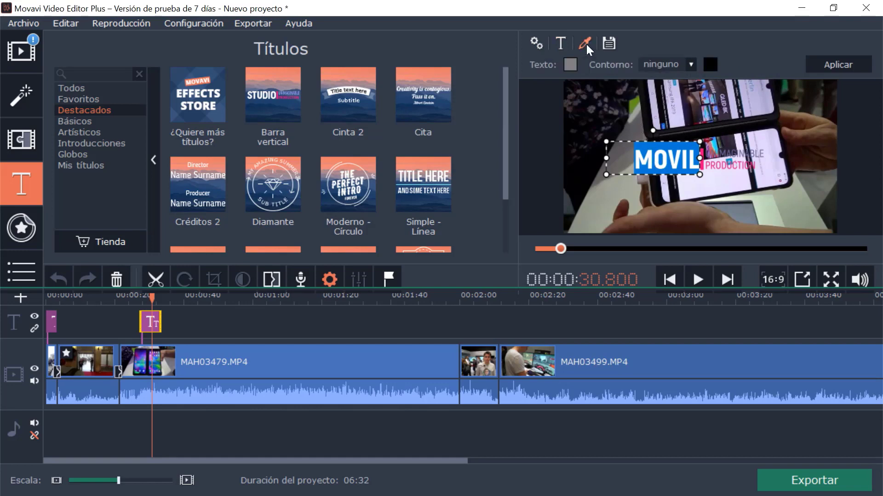
left_click(570, 65)
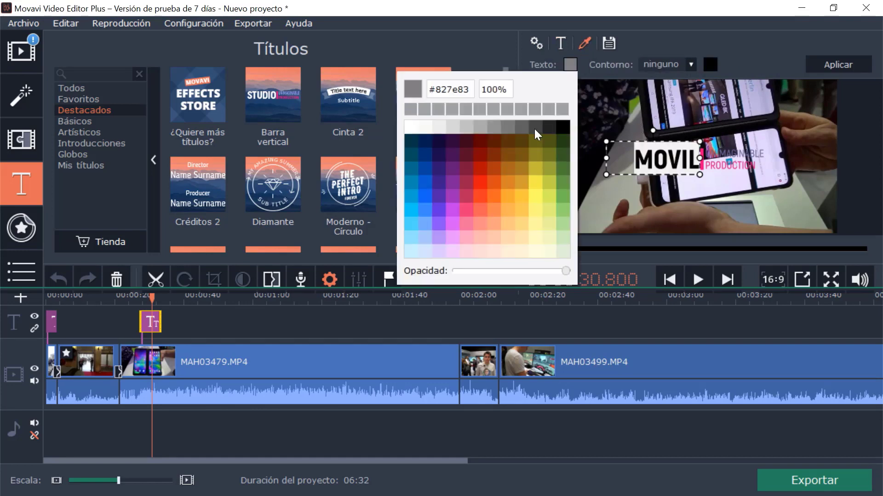
left_click(252, 332)
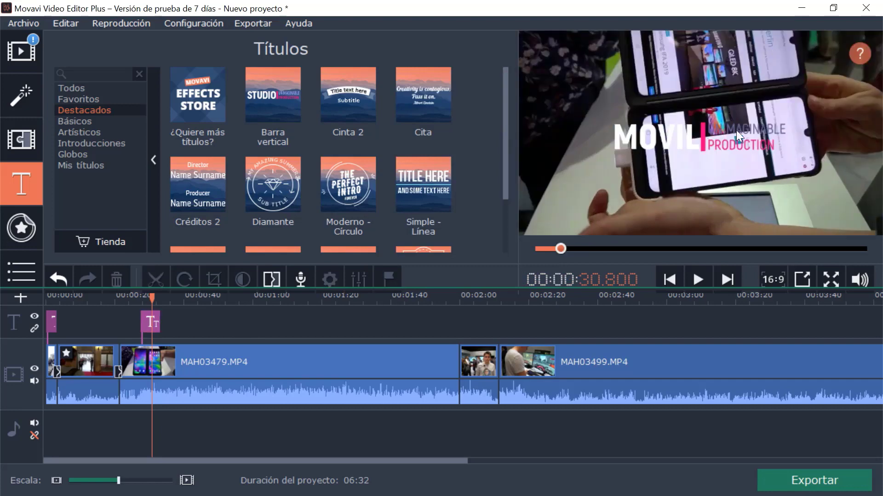
left_click(139, 300)
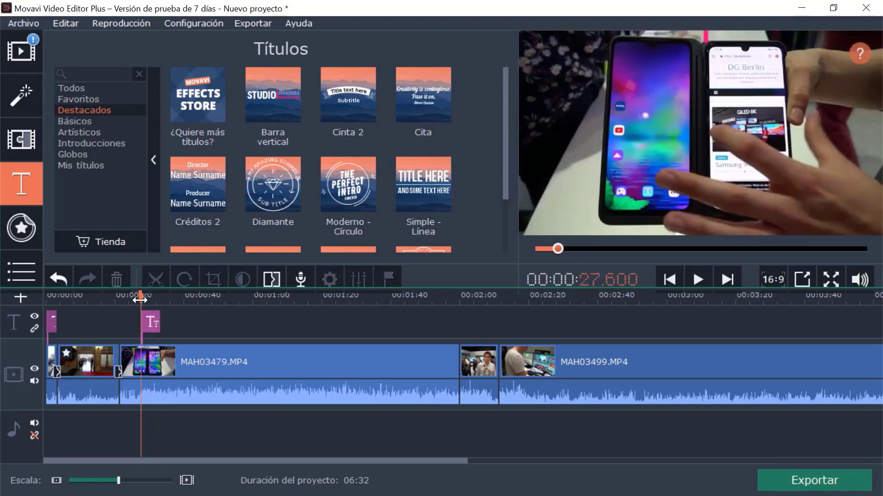
key("space")
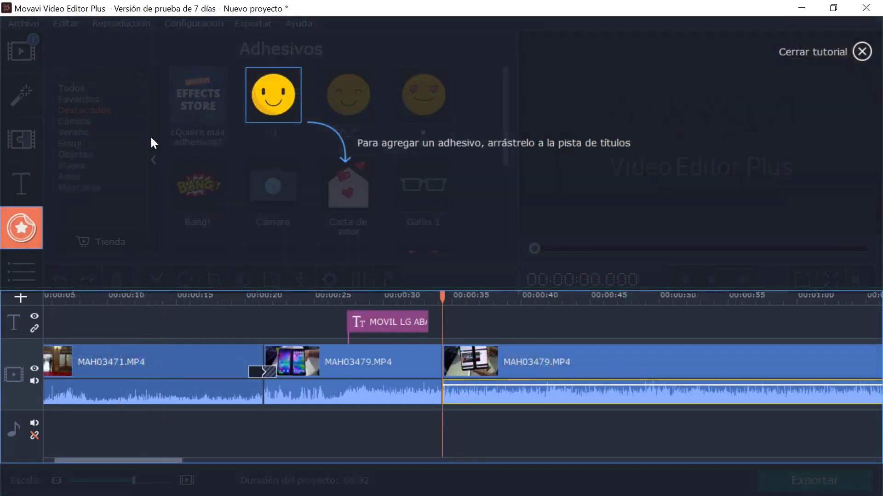
- Add the Cámara sticker to the title track at about 00:00:48, over the longer MAH03479.MP4 clip
left_click(252, 132)
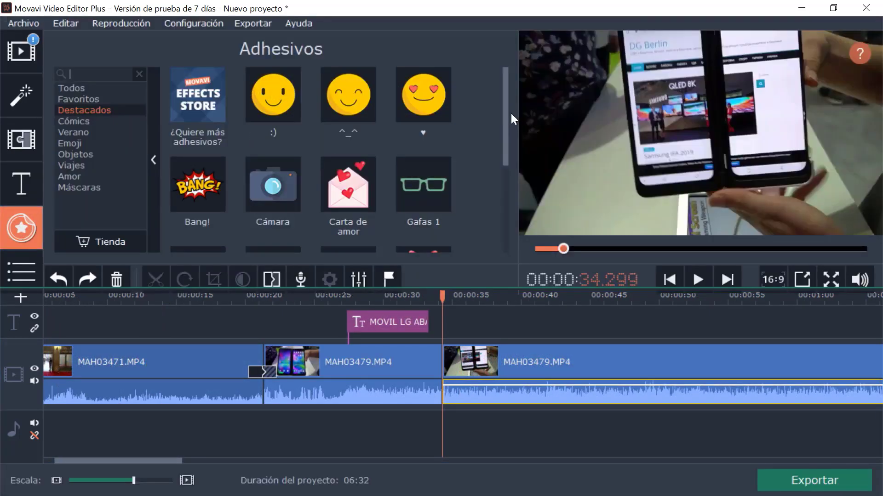
scroll(501, 147, "down", 5)
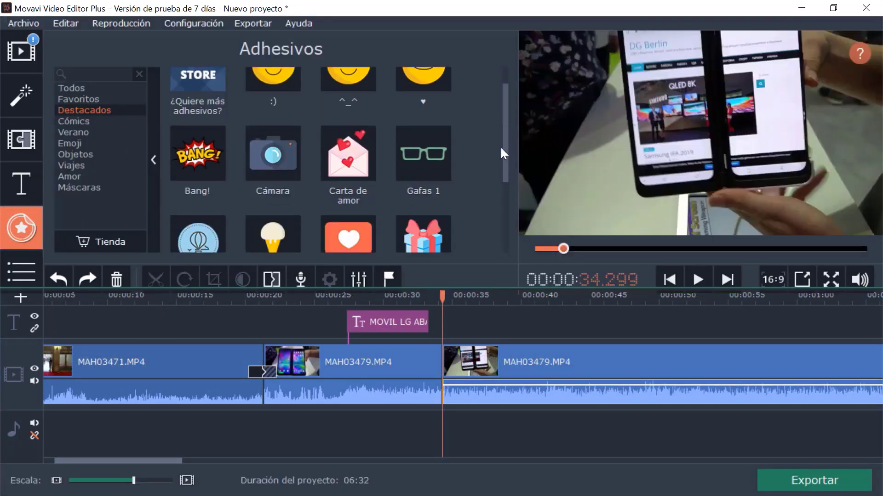
left_click_drag(504, 207, 507, 144)
left_click_drag(292, 152, 644, 321)
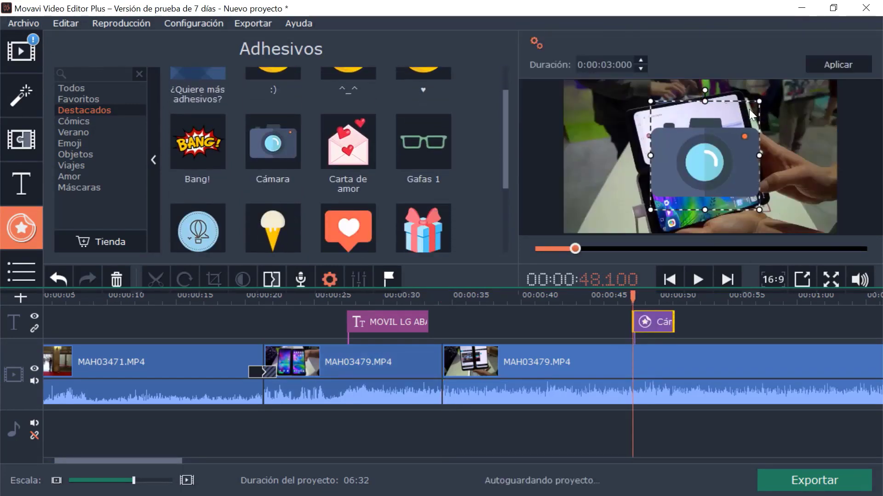
- Resize the Cámara sticker from its lower-left corner in the frame and extend it to about 6 seconds
left_click(648, 325)
left_click_drag(650, 209, 573, 225)
left_click_drag(708, 306, 732, 306)
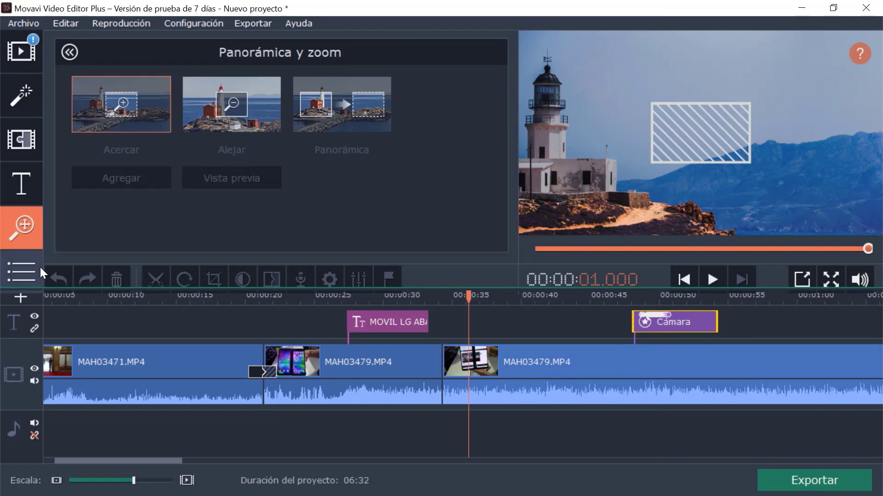
- Add the Cabeza básica 1 arrow callout to the title track over the MAH03471.MP4 clip
left_click(24, 254)
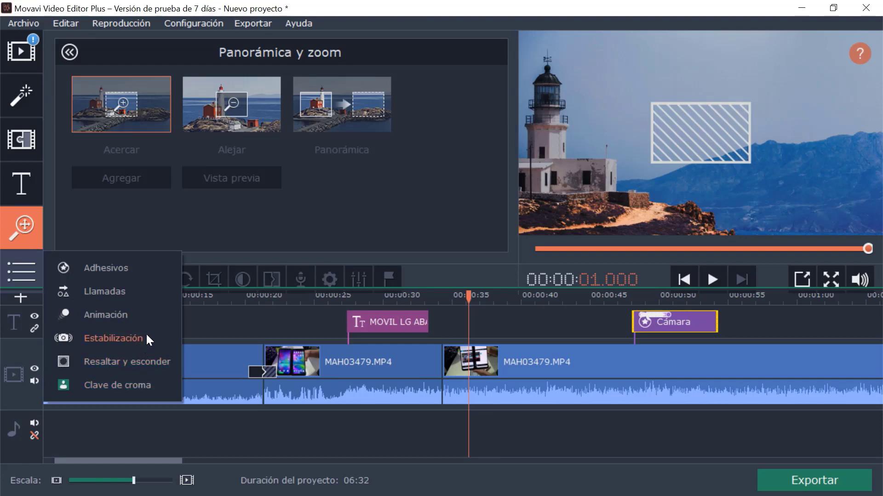
left_click(118, 299)
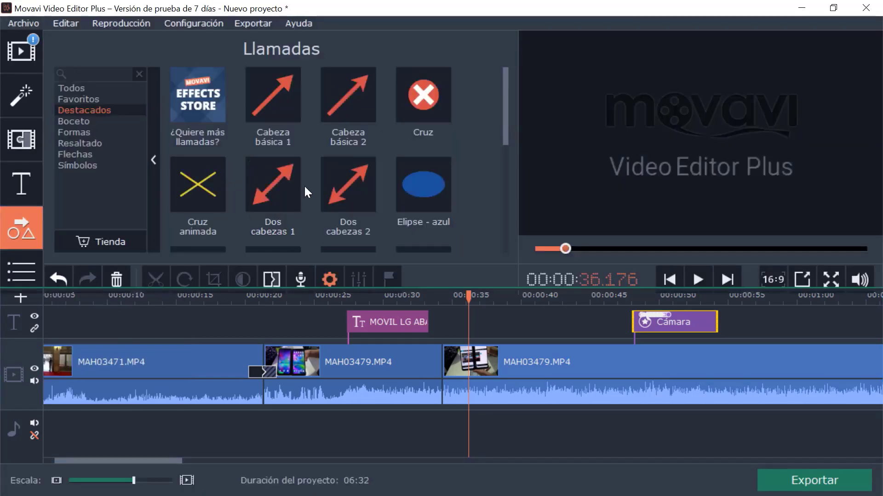
left_click_drag(284, 120, 177, 241)
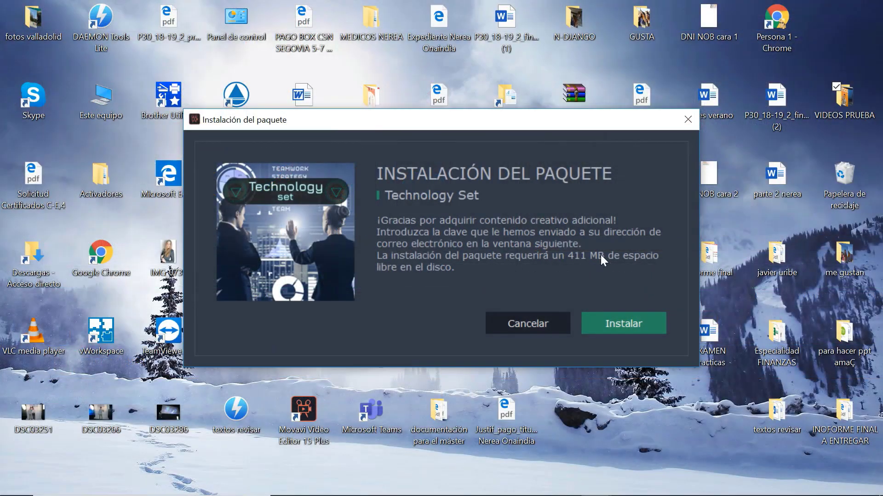
- Install the Technology Set package and browse the Infográfico titles and the Ciberpunk transitions
left_click(643, 324)
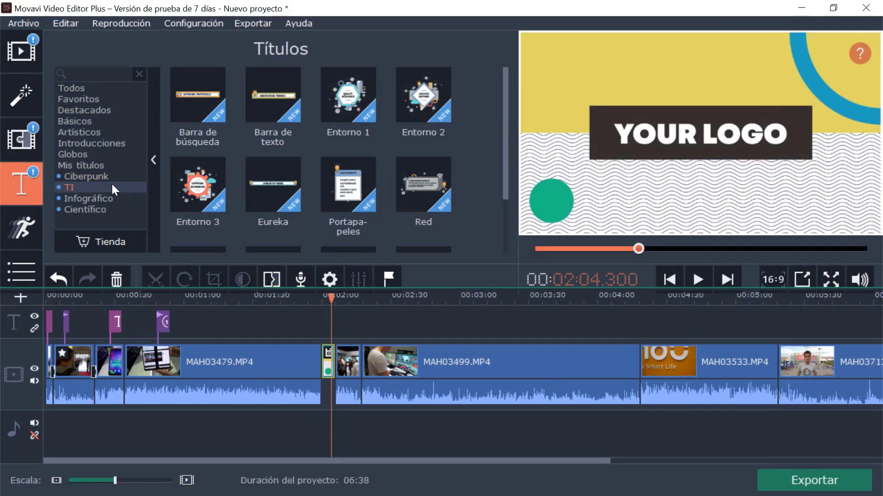
left_click(110, 197)
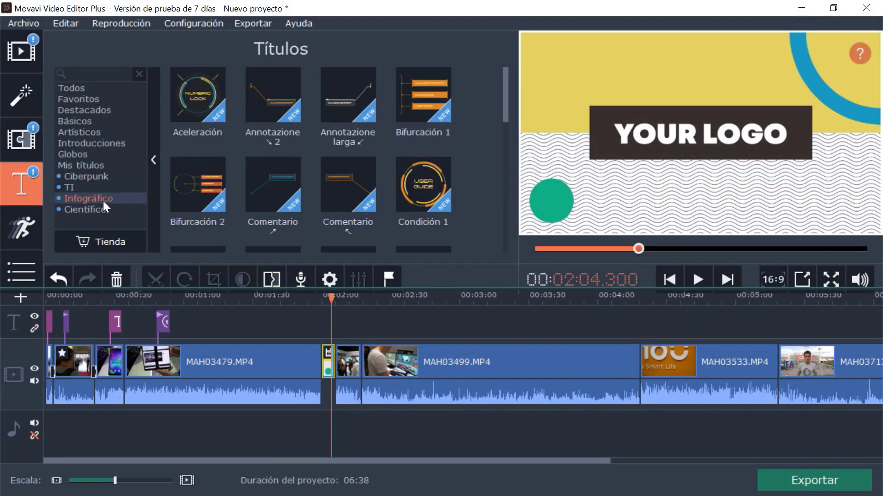
left_click(37, 152)
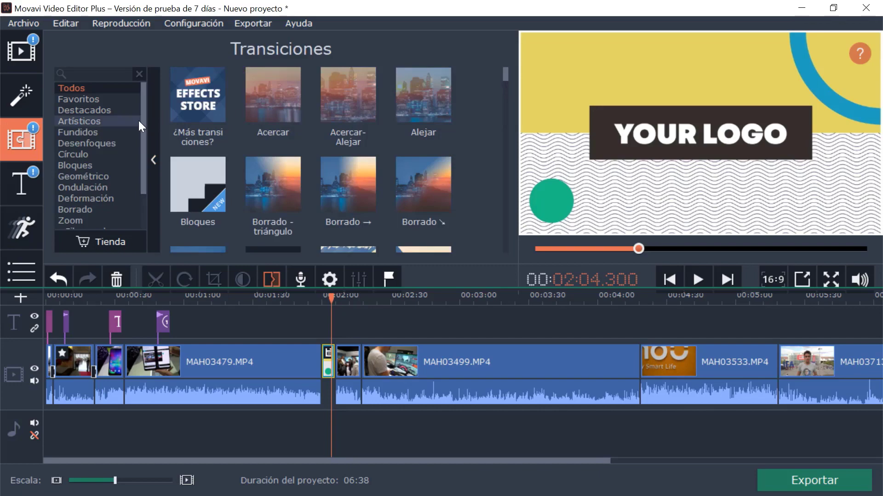
scroll(139, 120, "down", 2)
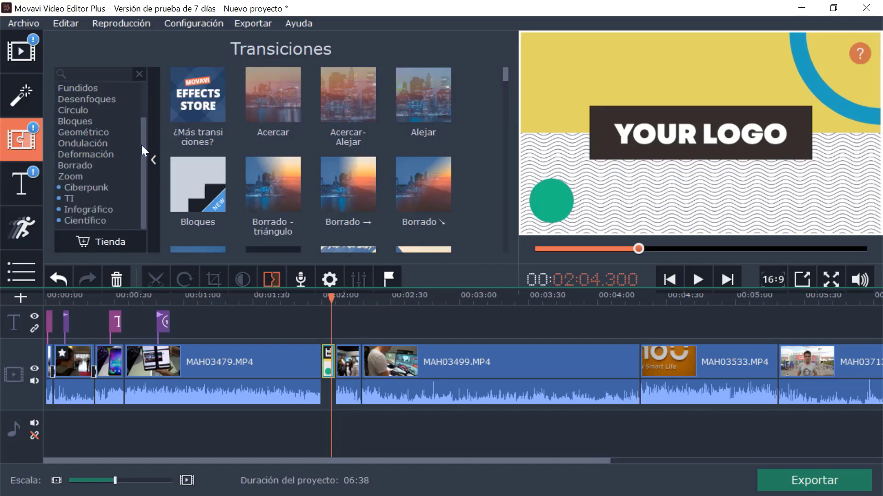
left_click(107, 186)
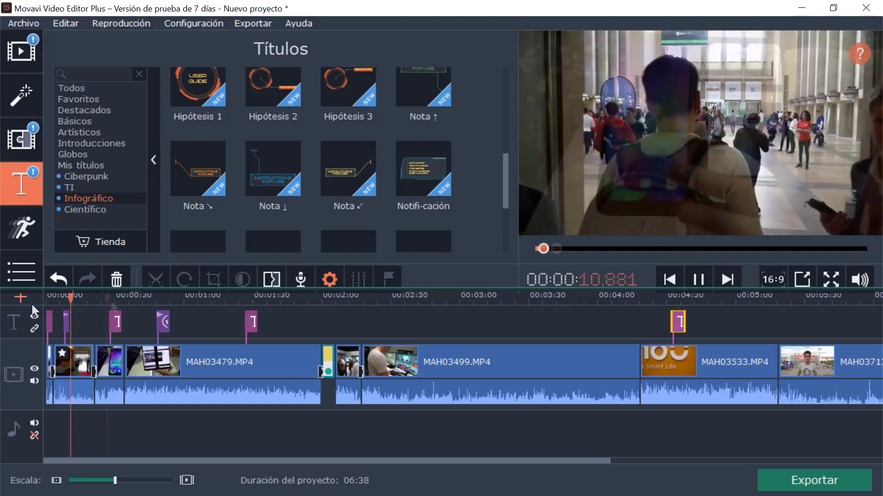
- Play back the edited video at the MOVIL title, the Cámara sticker, the infographic title and the end of MAH03479.MP4
left_click(111, 302)
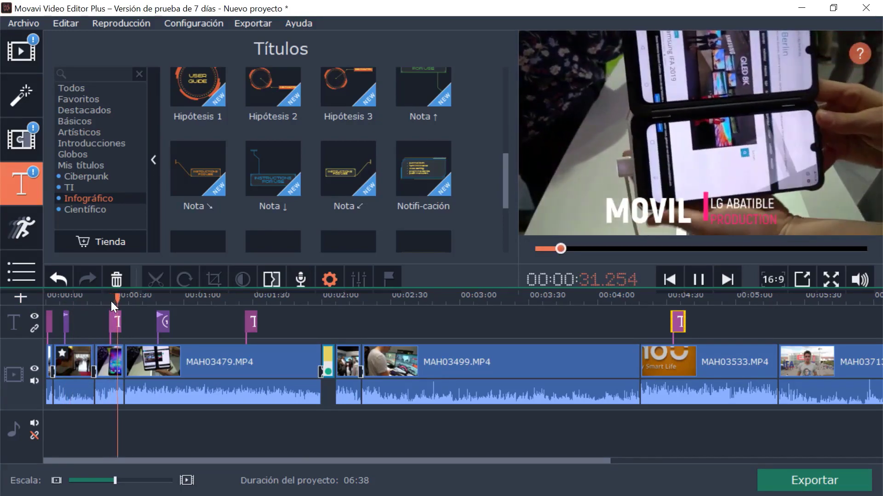
left_click(155, 299)
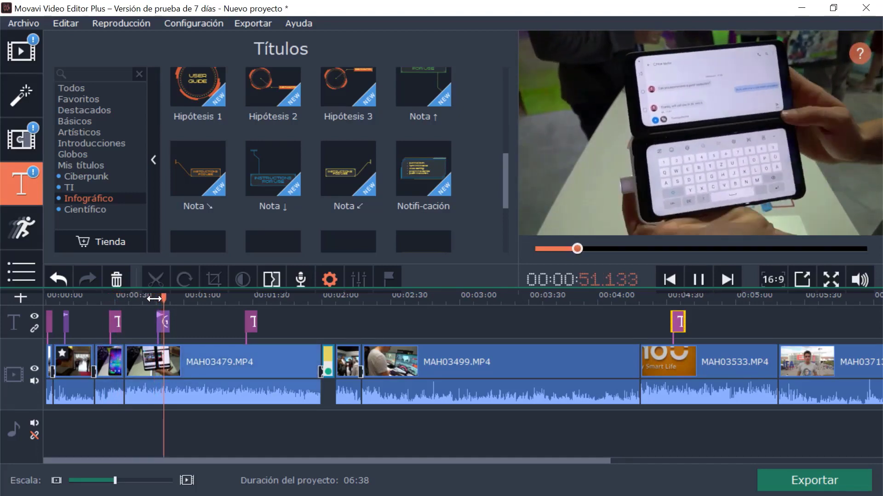
left_click(247, 294)
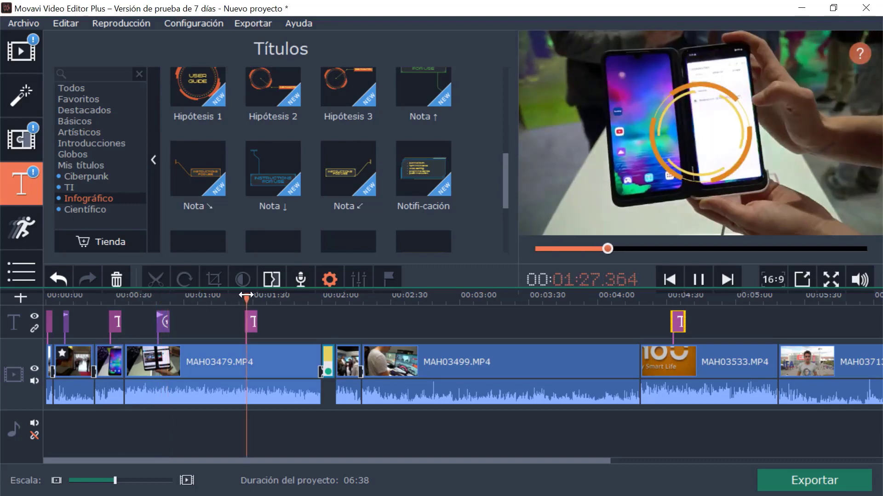
left_click(312, 296)
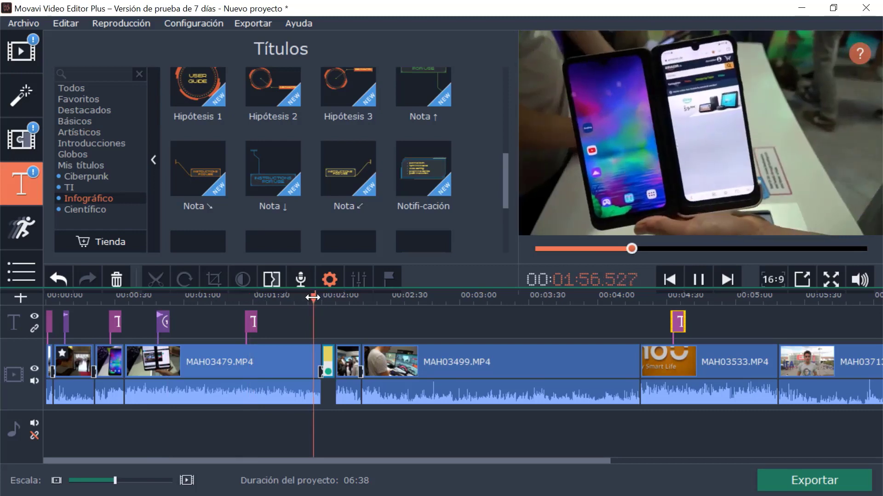
key("space")
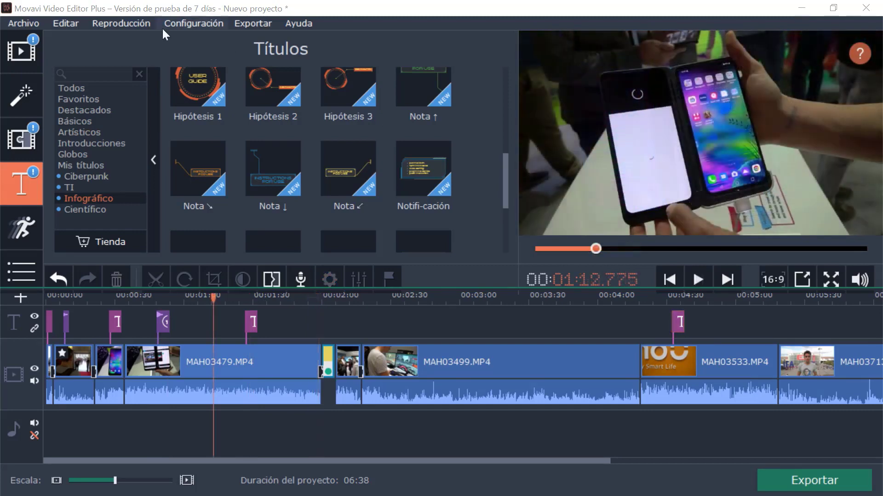
left_click(144, 22)
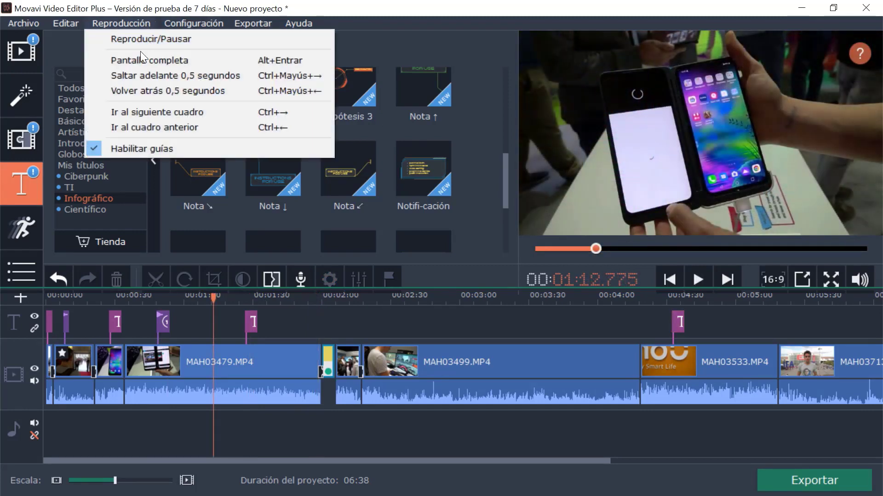
left_click(71, 21)
left_click(70, 21)
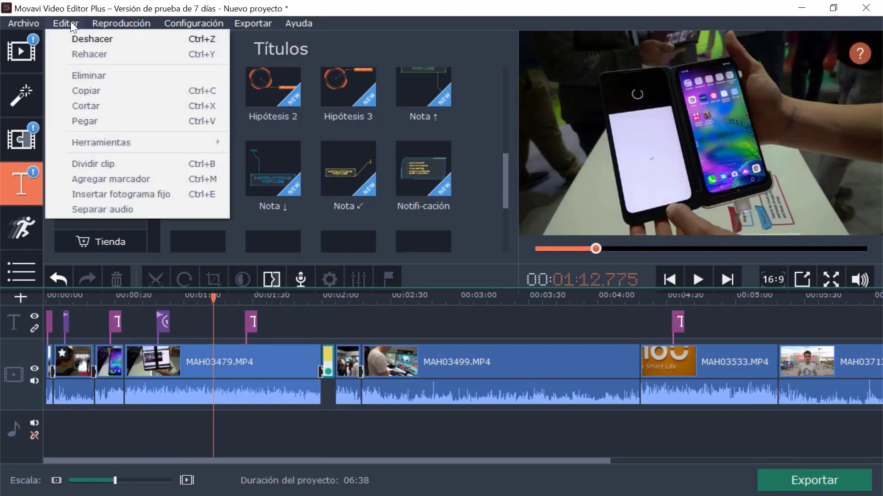
mouse_move(202, 21)
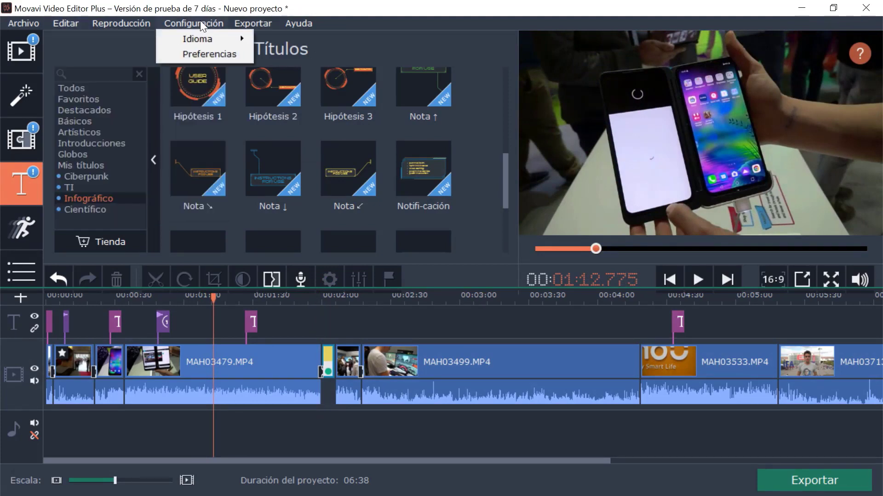
mouse_move(214, 37)
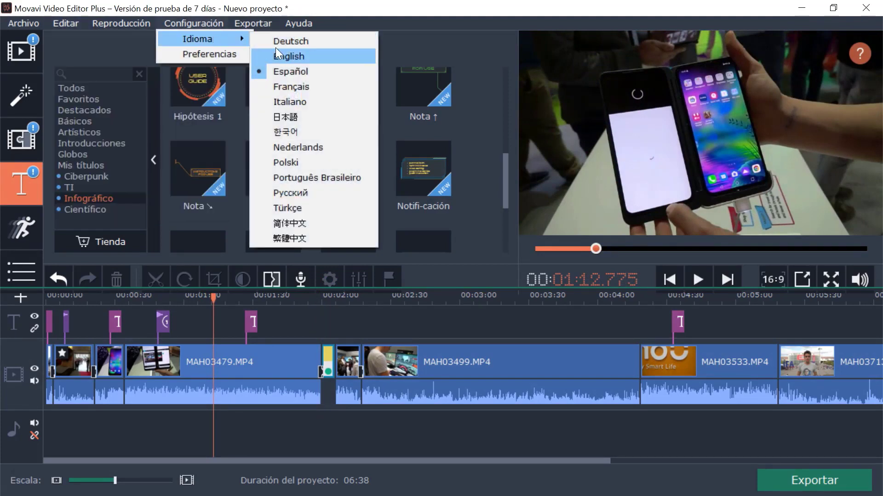
mouse_move(249, 18)
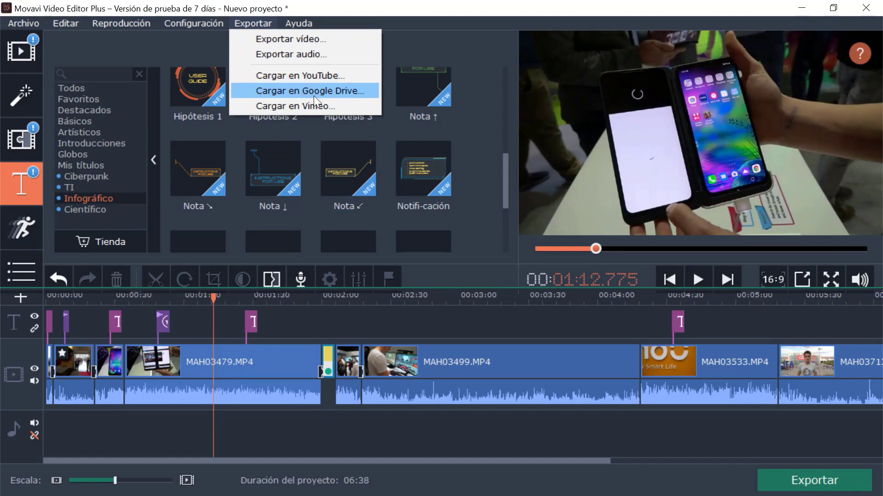
left_click(431, 57)
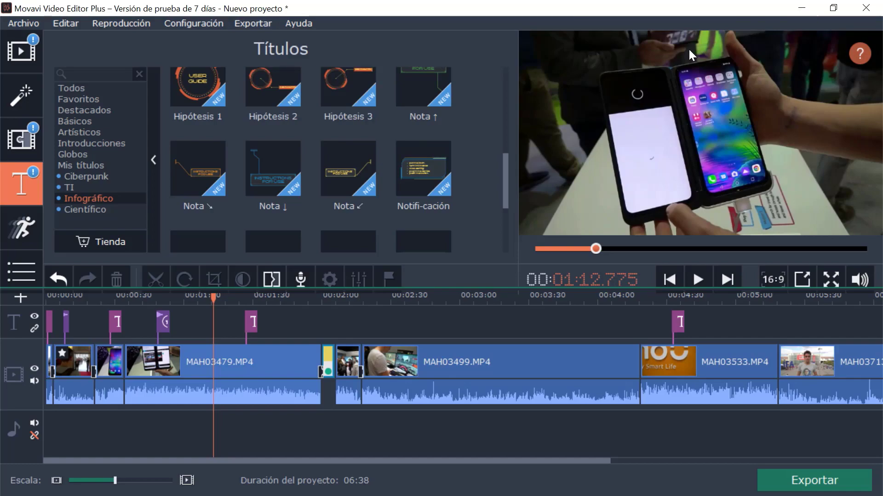
key("super")
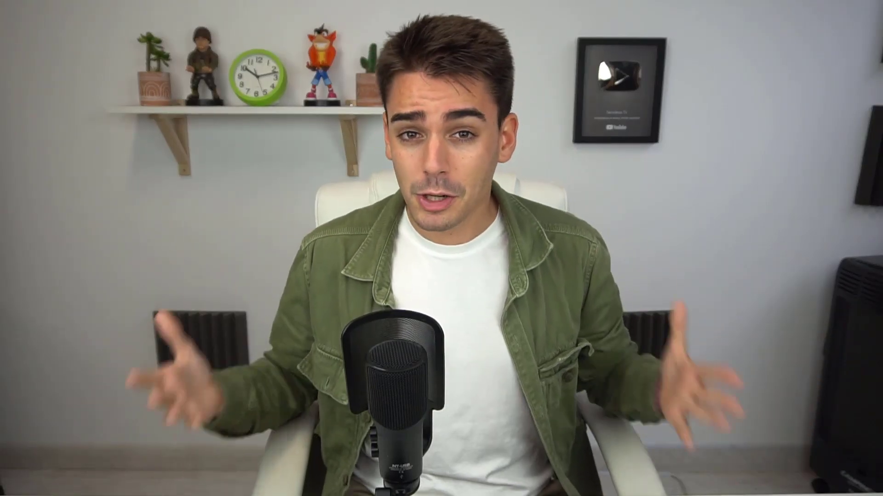